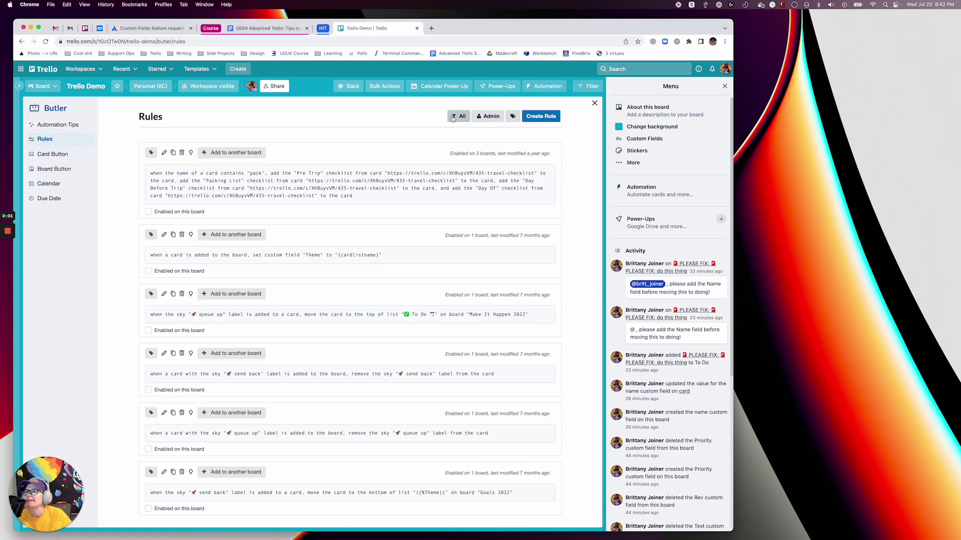
- Filter the Butler rules list to Enabled, then close the Rules panel to return to the board
click(458, 117)
click(457, 146)
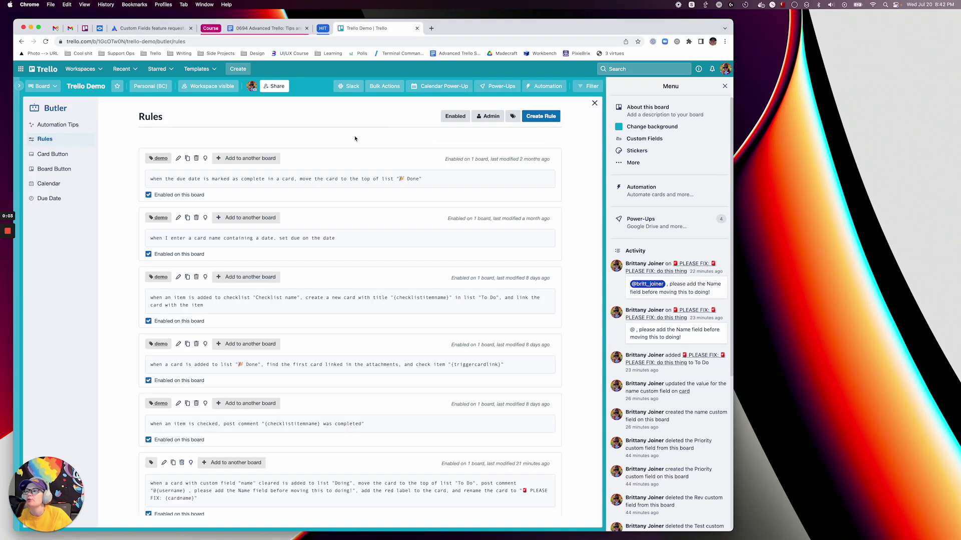
click(595, 103)
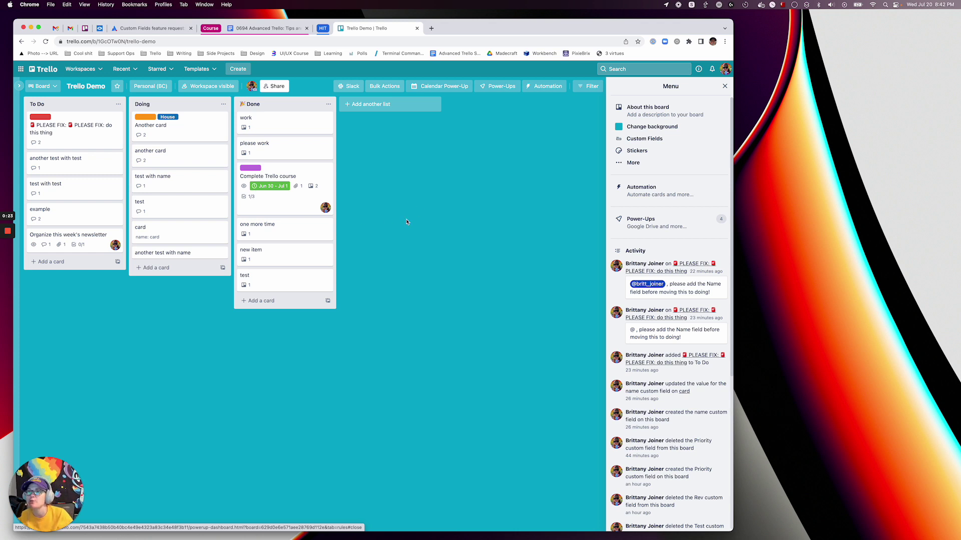
click(650, 143)
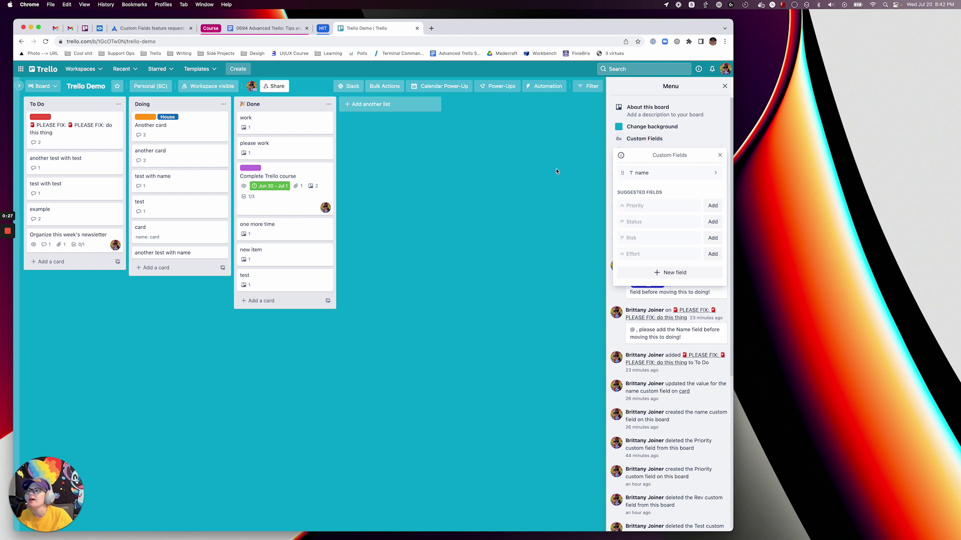
click(650, 173)
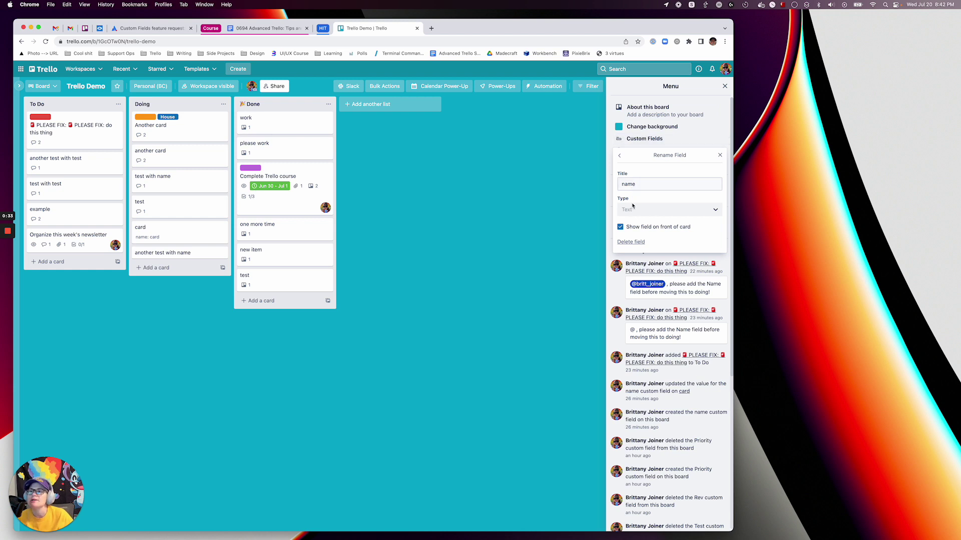
click(533, 195)
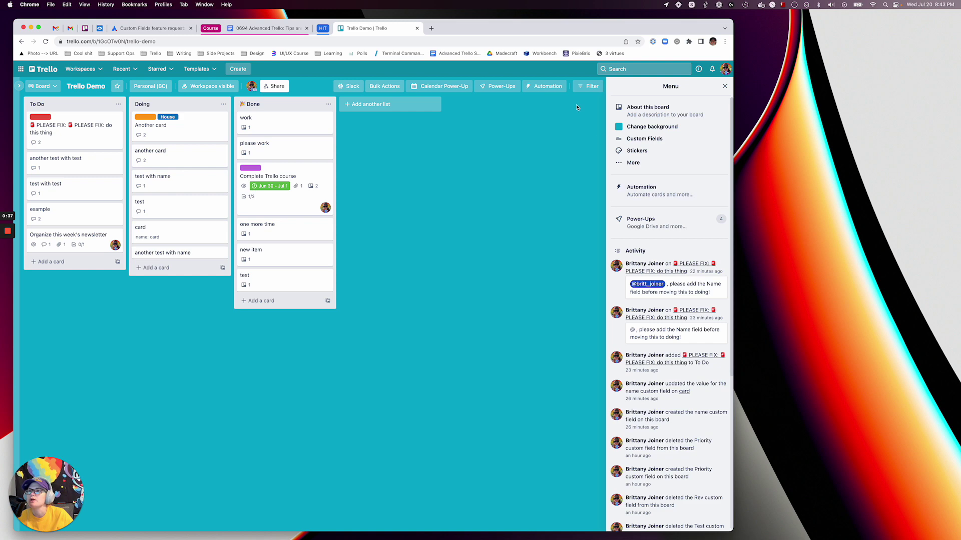
- Open the board's Automation Rules and filter them to show only Enabled rules
click(545, 86)
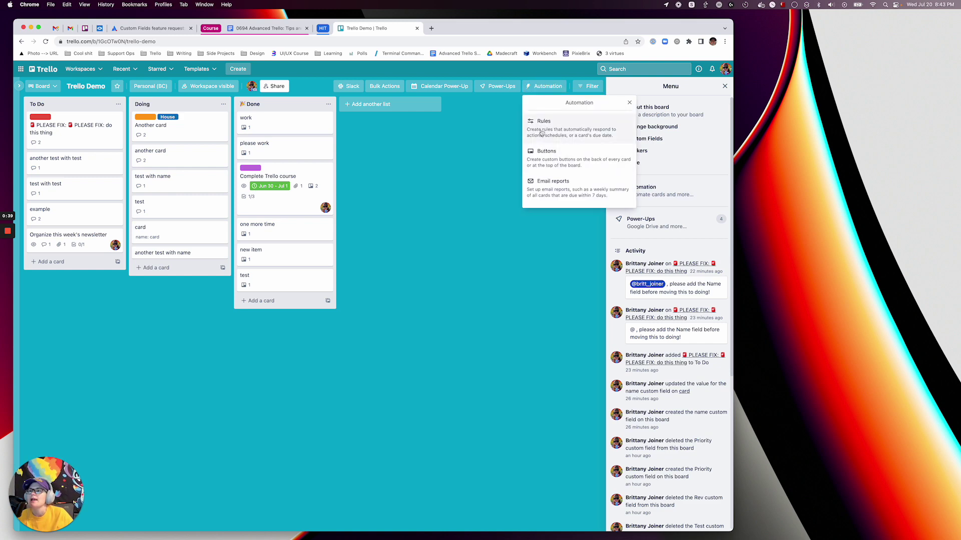
click(541, 133)
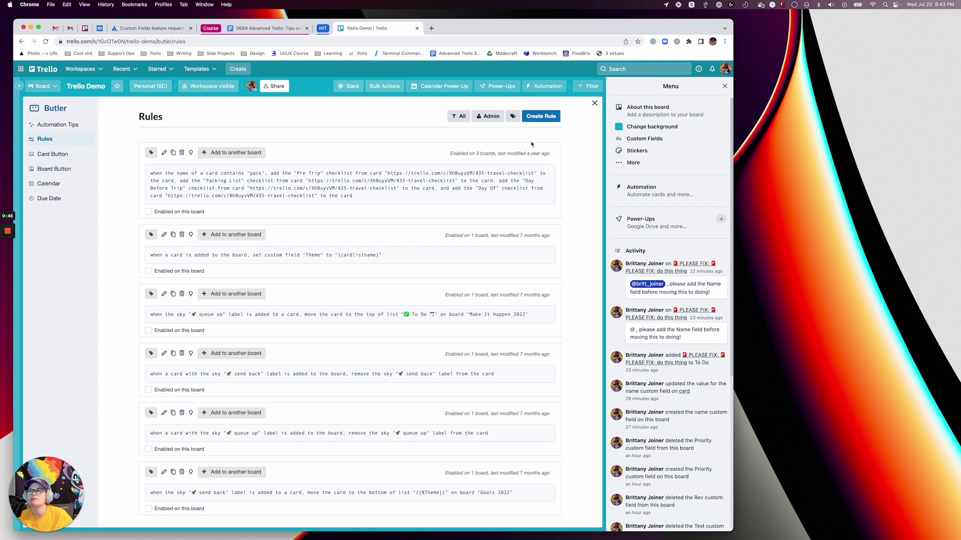
click(461, 116)
click(458, 152)
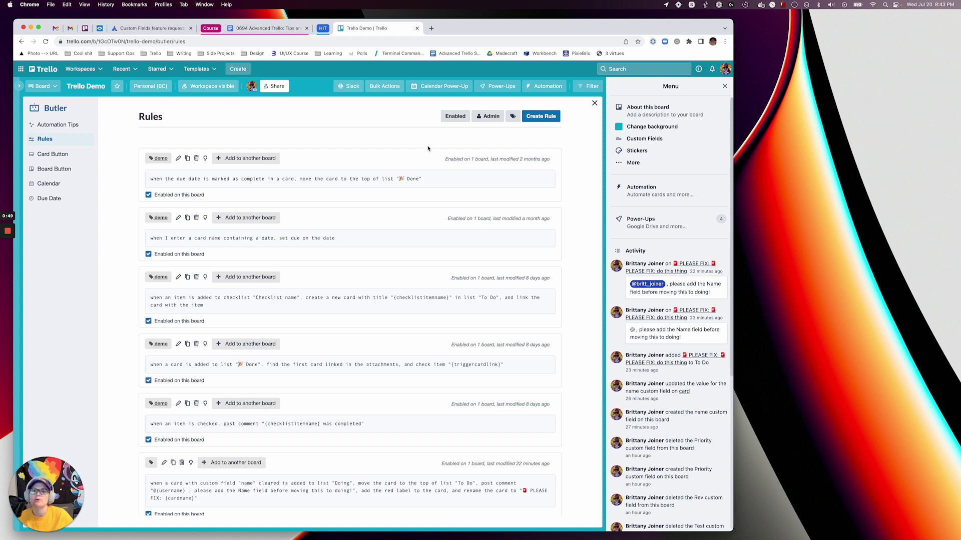
scroll(312, 218, down, 1)
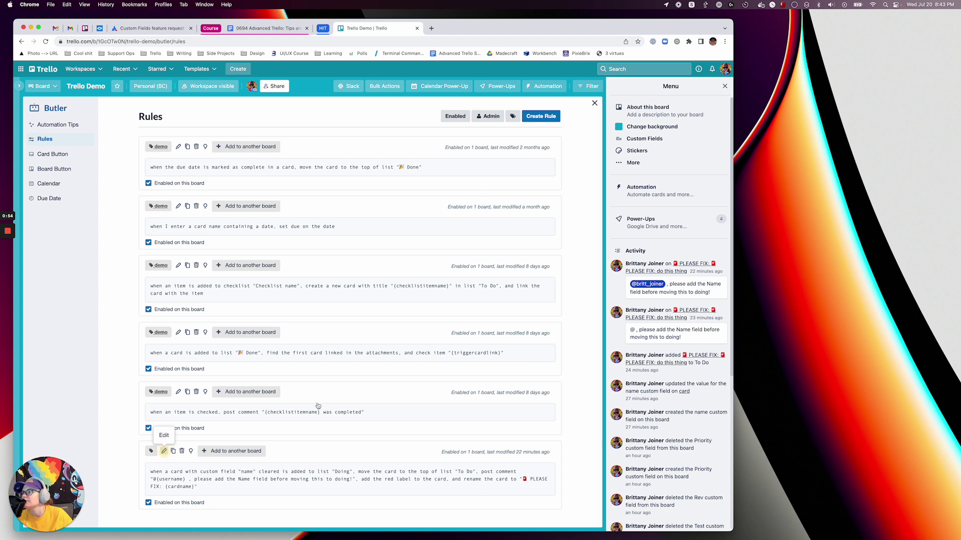
- Open the last rule, triggered by a cleared 'name' custom field, for editing
click(165, 452)
drag(166, 163, 224, 163)
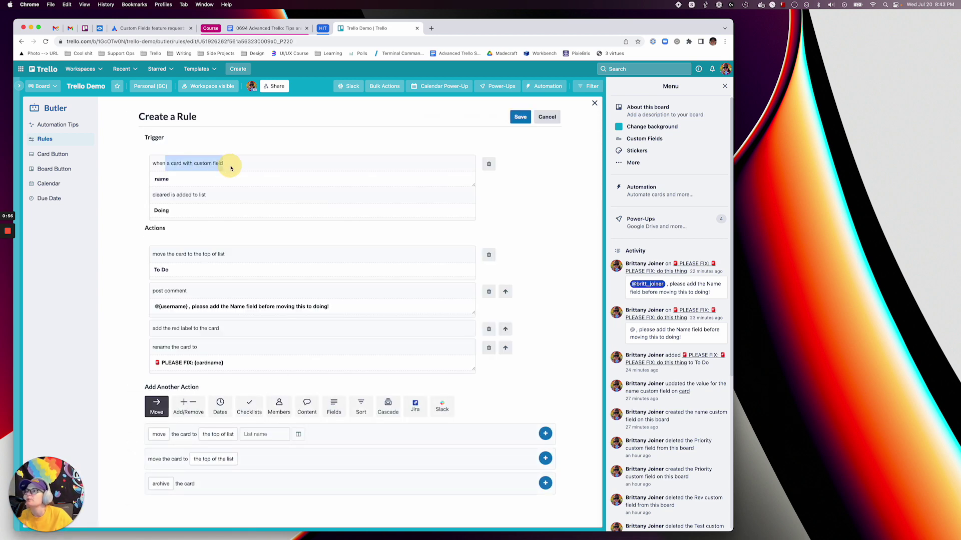
click(194, 195)
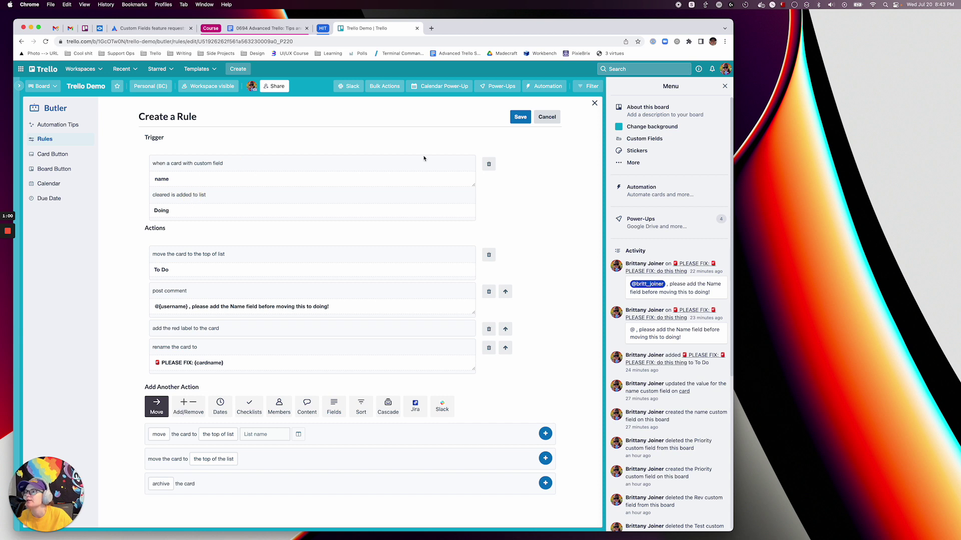
- Replace the rule's trigger with 'when a card is added to list Doing'
click(489, 164)
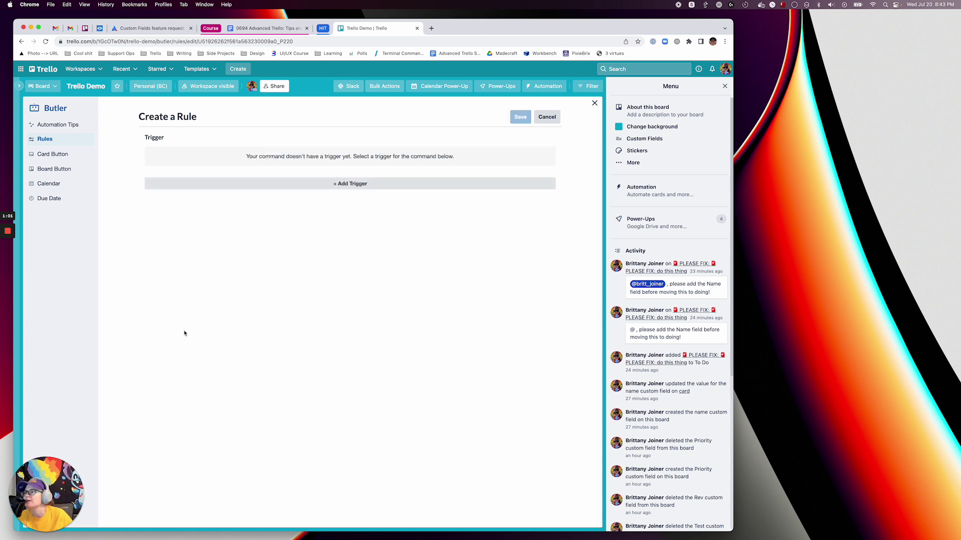
click(200, 184)
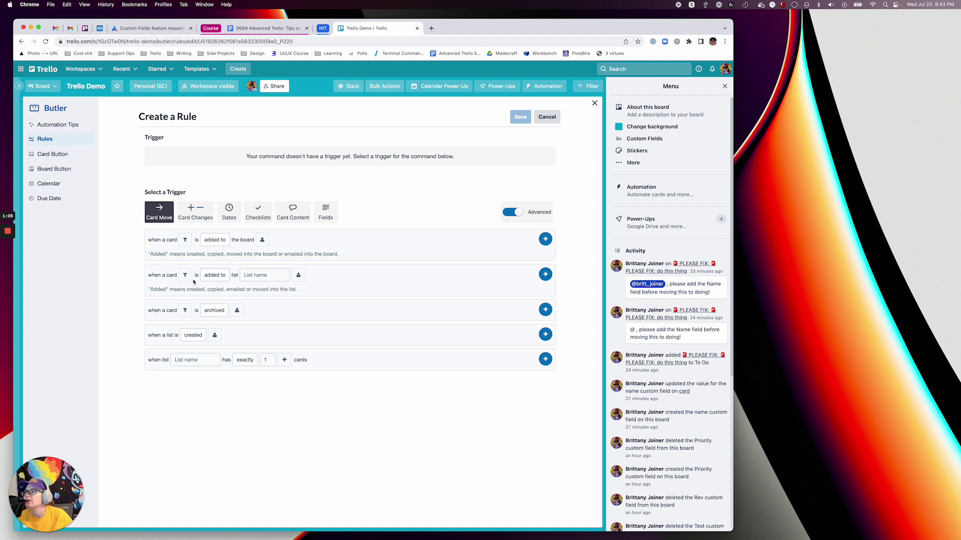
click(264, 275)
click(270, 308)
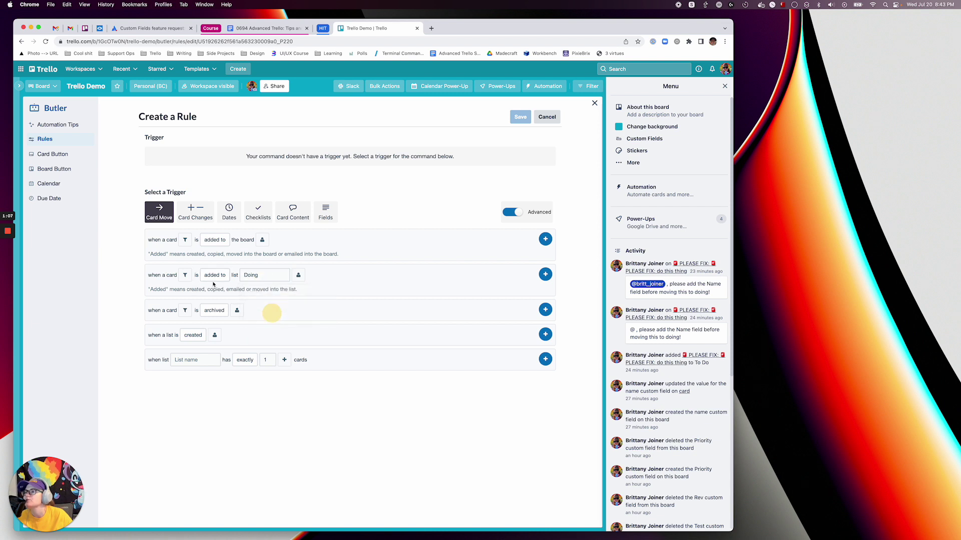
- Restrict the trigger to cards whose custom field 'name' is cleared
click(185, 275)
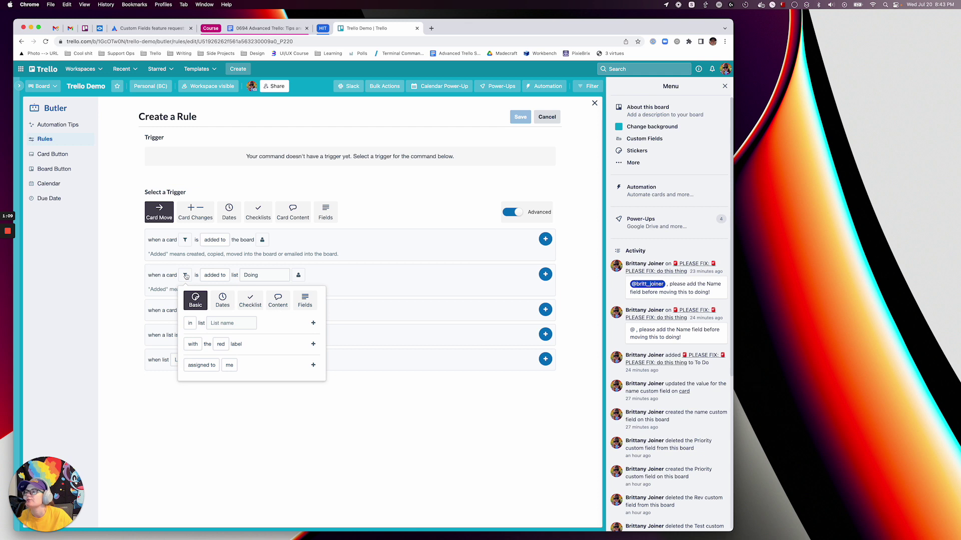
click(305, 300)
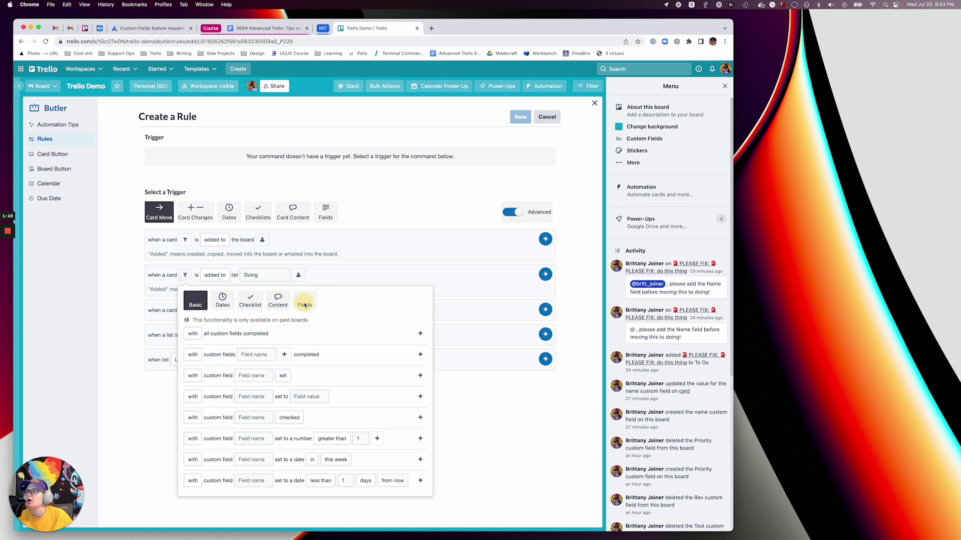
click(242, 374)
click(253, 404)
click(283, 375)
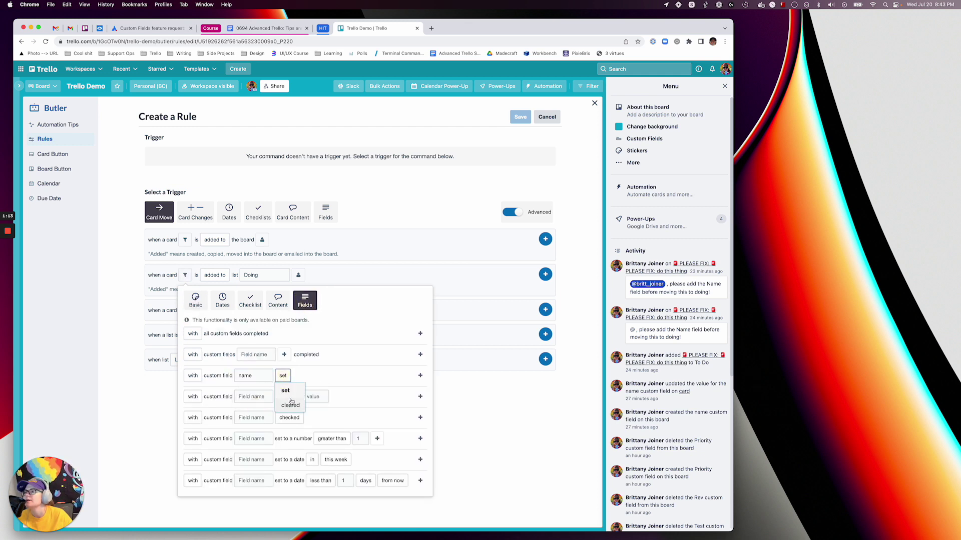
click(290, 405)
click(420, 375)
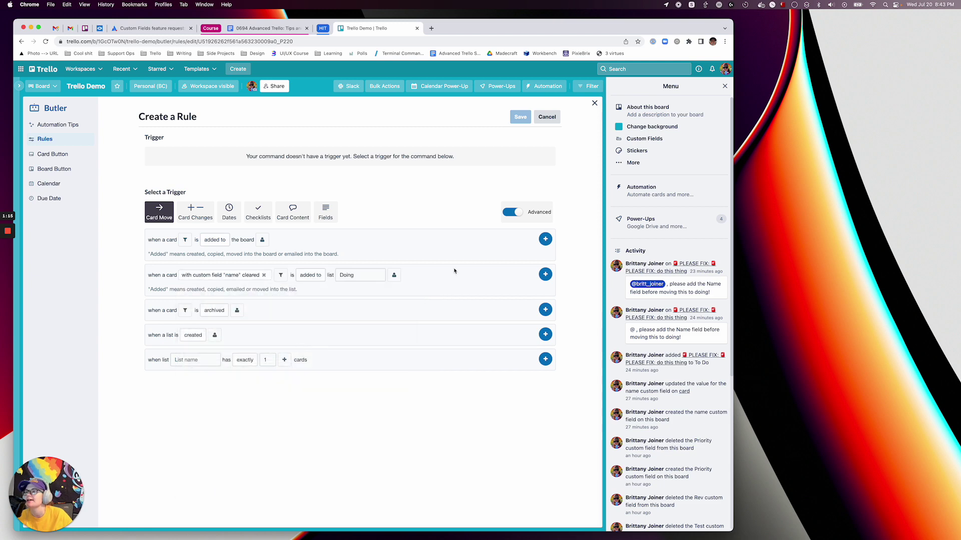
- Add the cleared-name trigger and review the actions: move to top of To Do, comment, red label
click(545, 275)
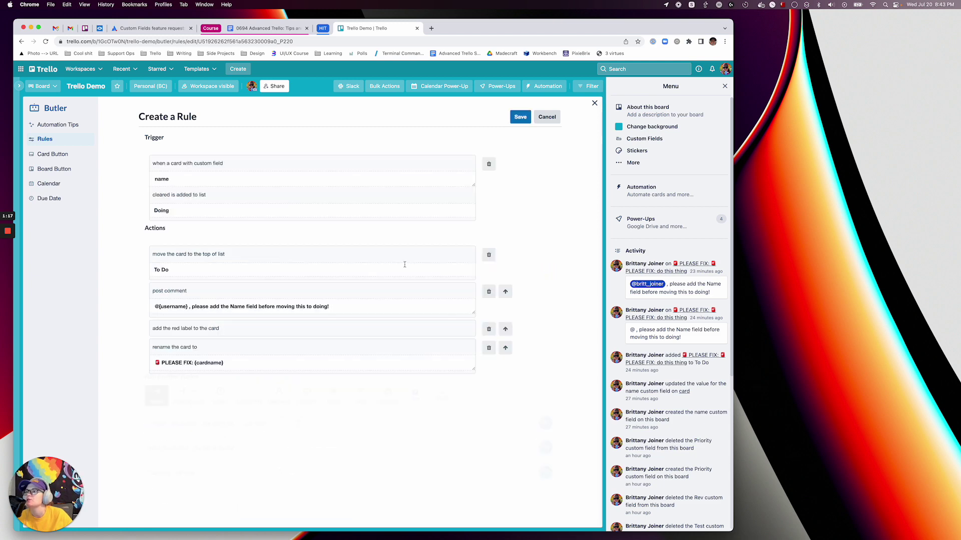
drag(157, 256, 237, 260)
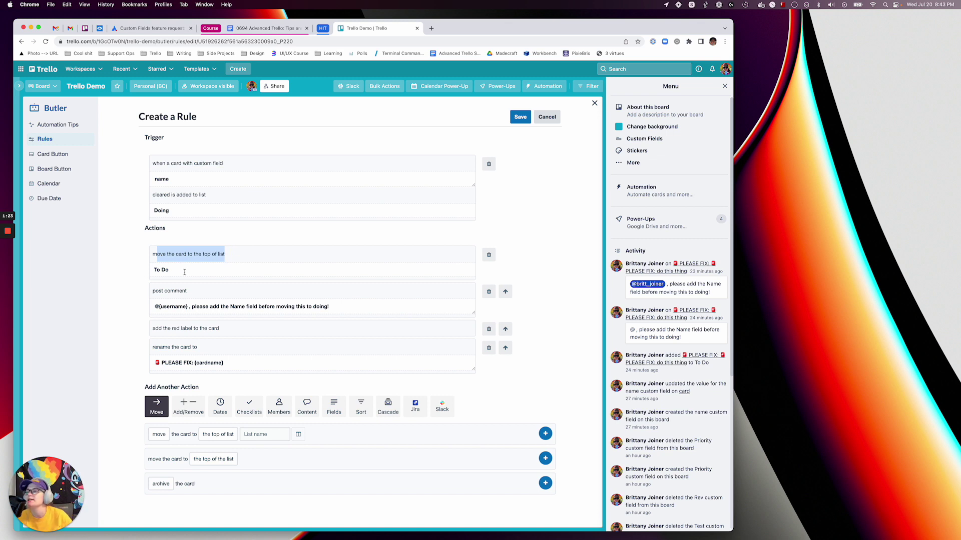
drag(160, 306, 187, 306)
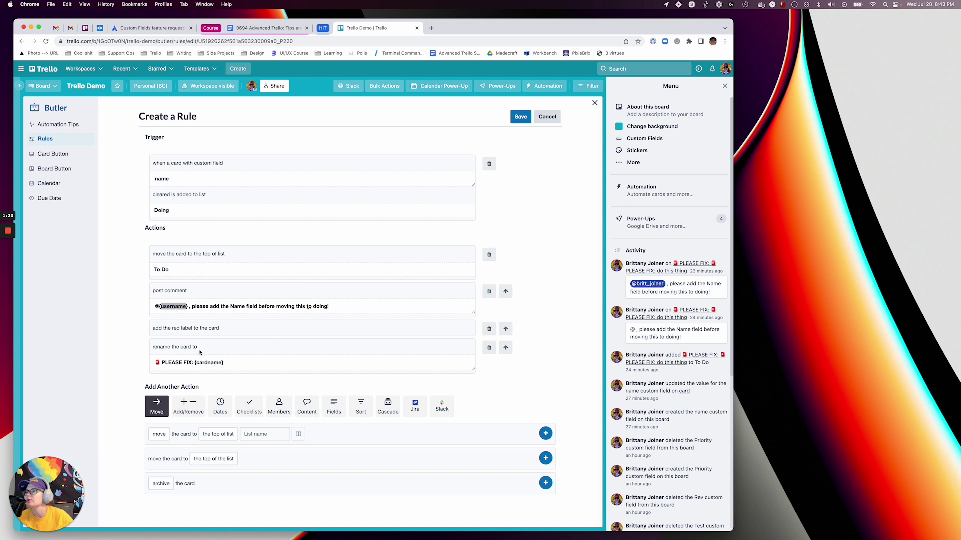
drag(192, 328, 220, 328)
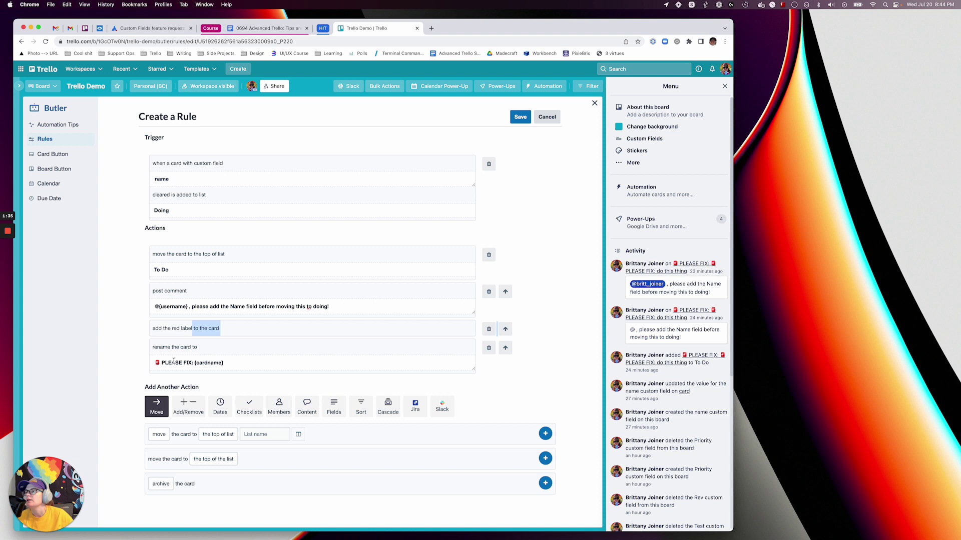
- Close the rule editor and add a card 'here is a card!' to the To Do list
click(594, 103)
click(51, 261)
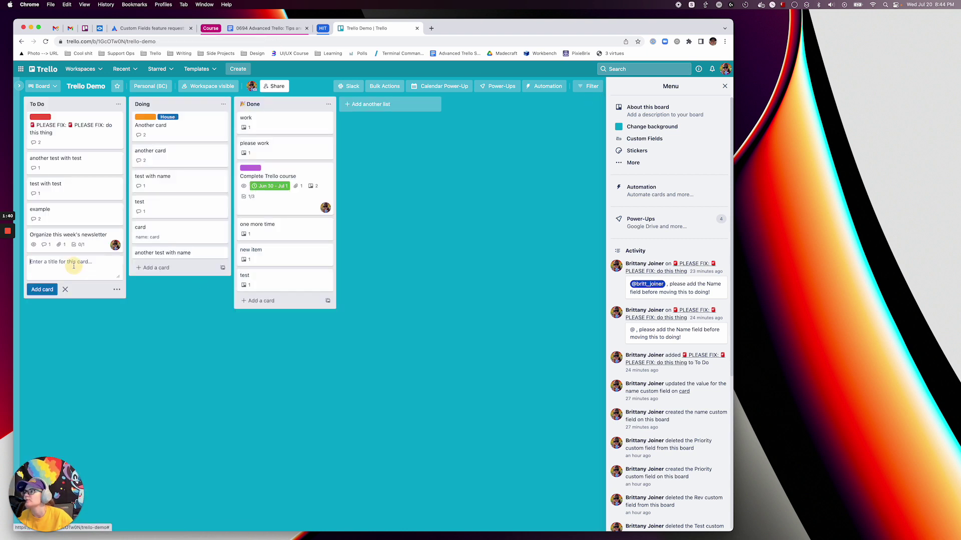
text(here is a card!)
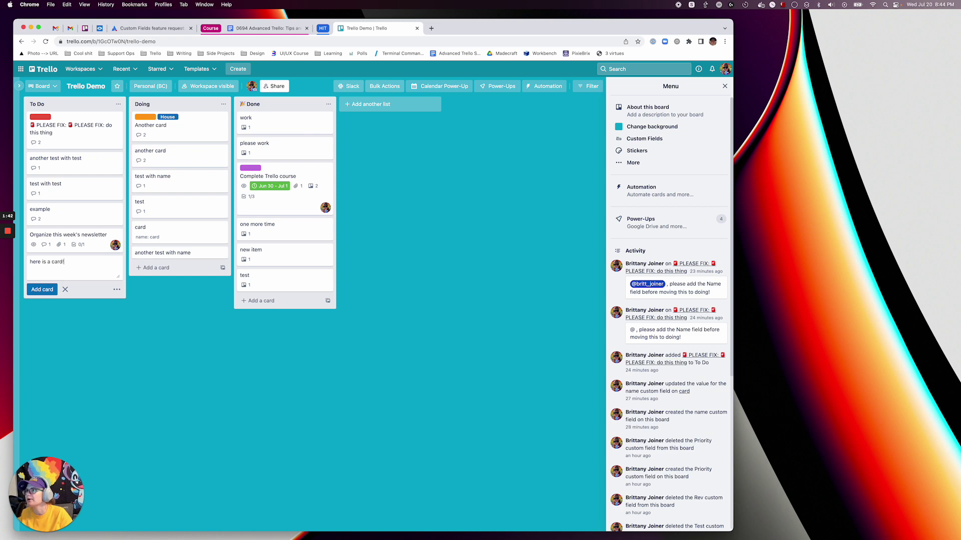
key(Return)
click(49, 261)
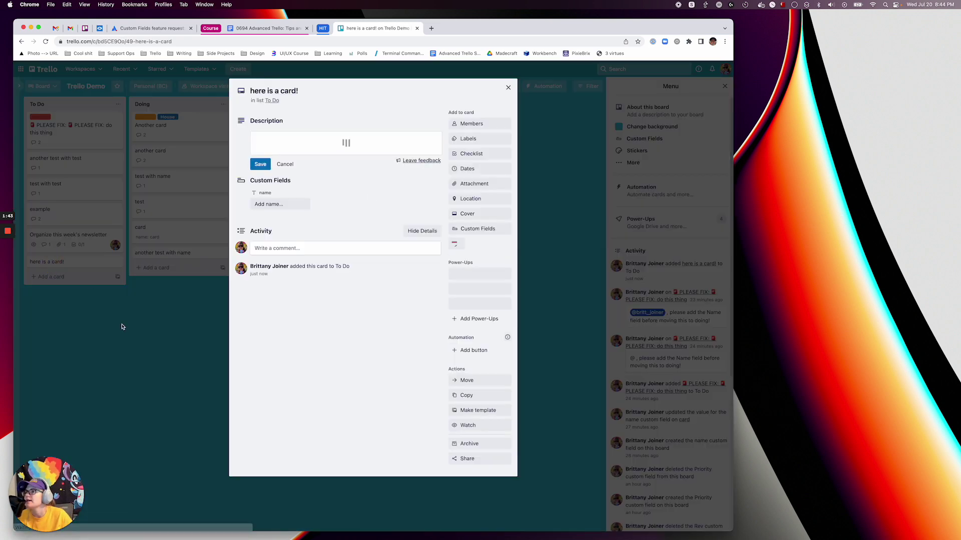
click(148, 350)
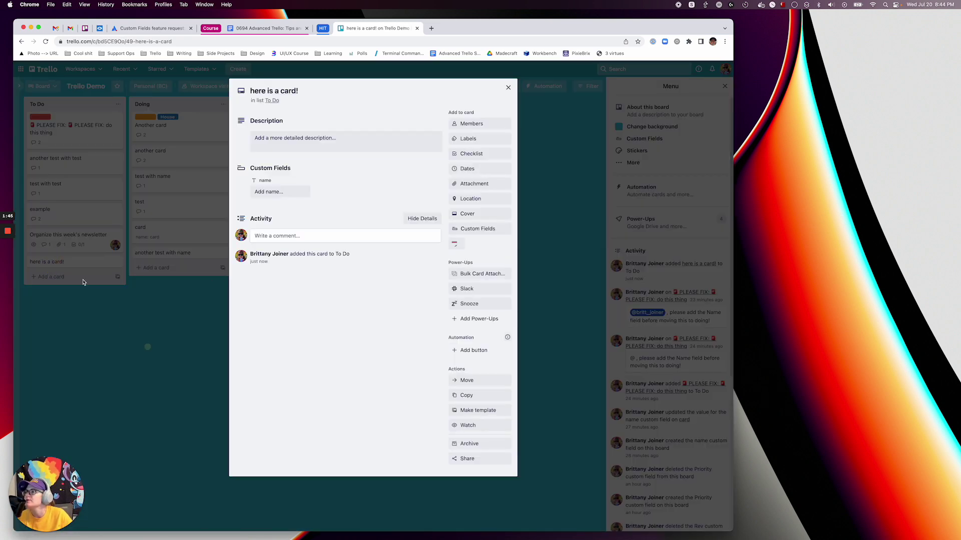
click(76, 267)
- Drag the card into Doing and check the returned 'PLEASE FIX' card's label and comment
drag(76, 266, 170, 270)
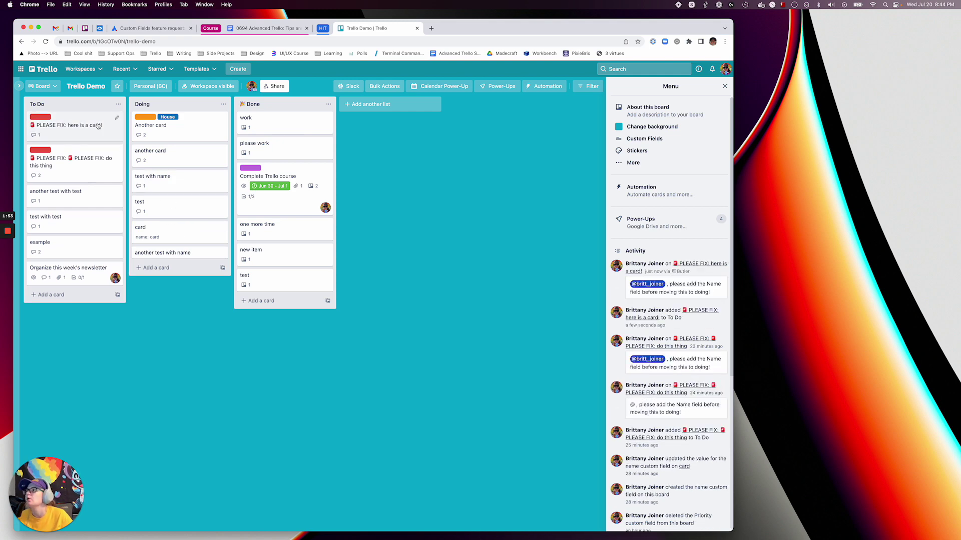
click(67, 135)
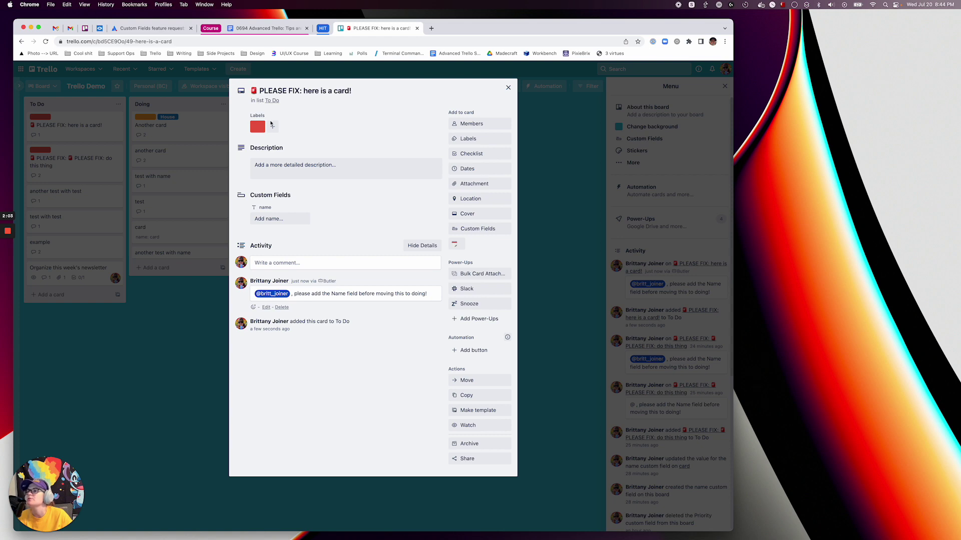
click(134, 317)
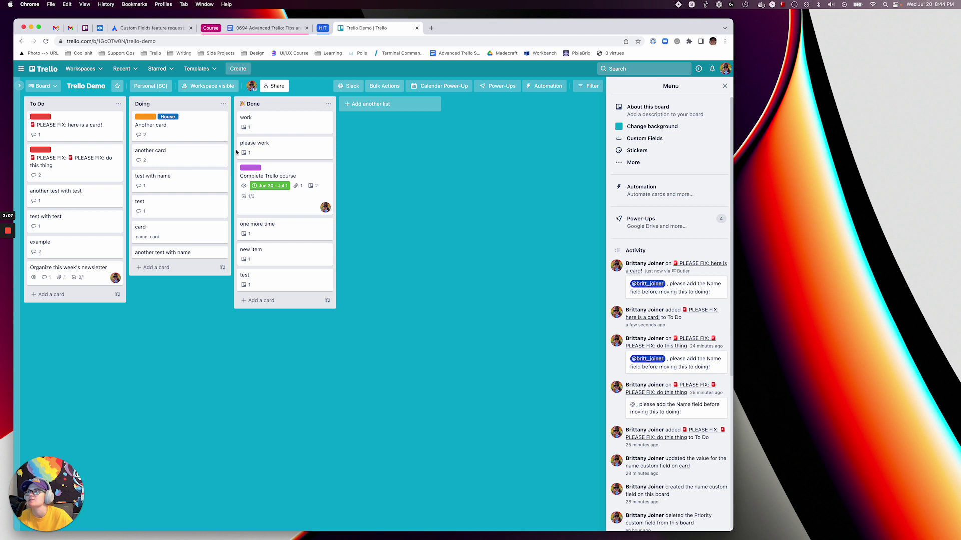
- Drag the 'PLEASE FIX: here is a card!' card into Doing again, then open Automation Rules
drag(93, 133, 150, 128)
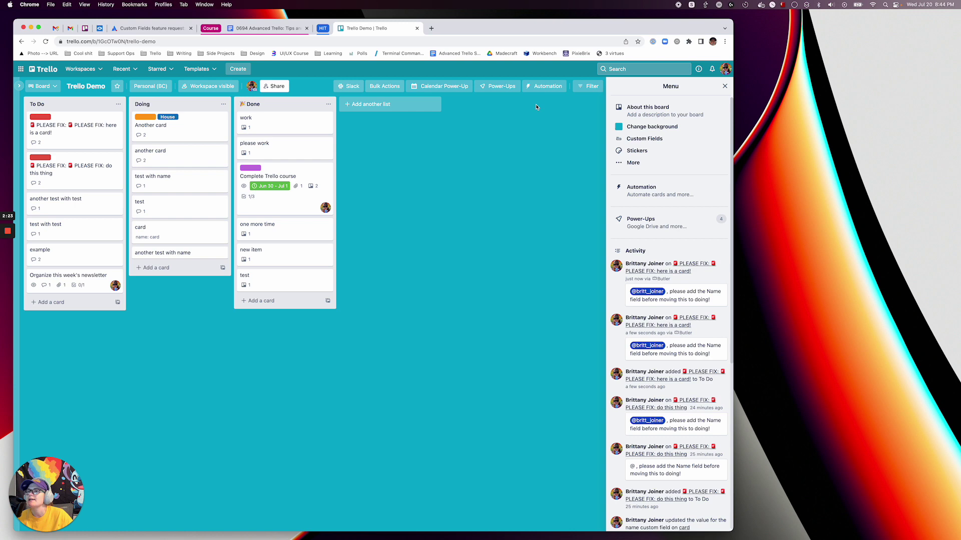
click(545, 87)
click(542, 132)
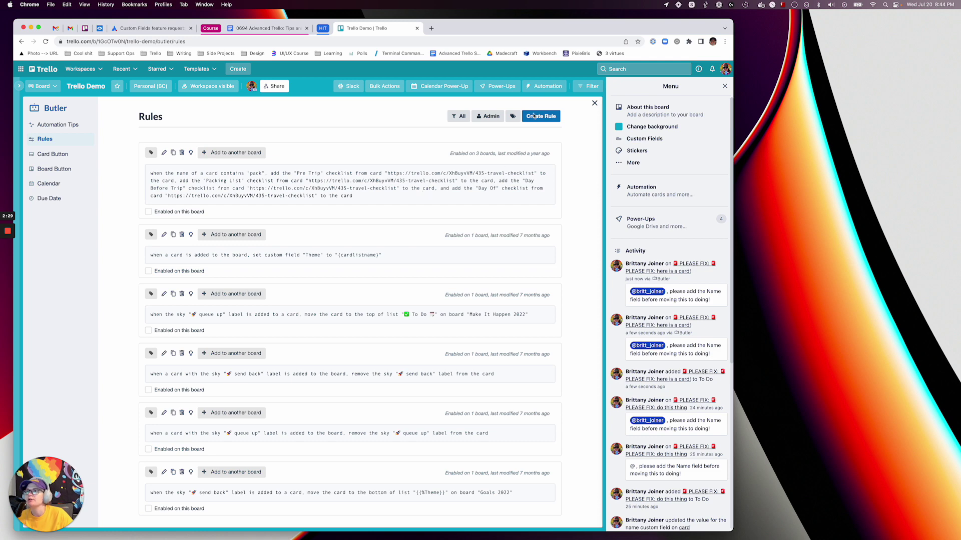
- Filter rules to Enabled, inspect the cleared-name Doing rule's trigger, and cancel without saving
click(460, 116)
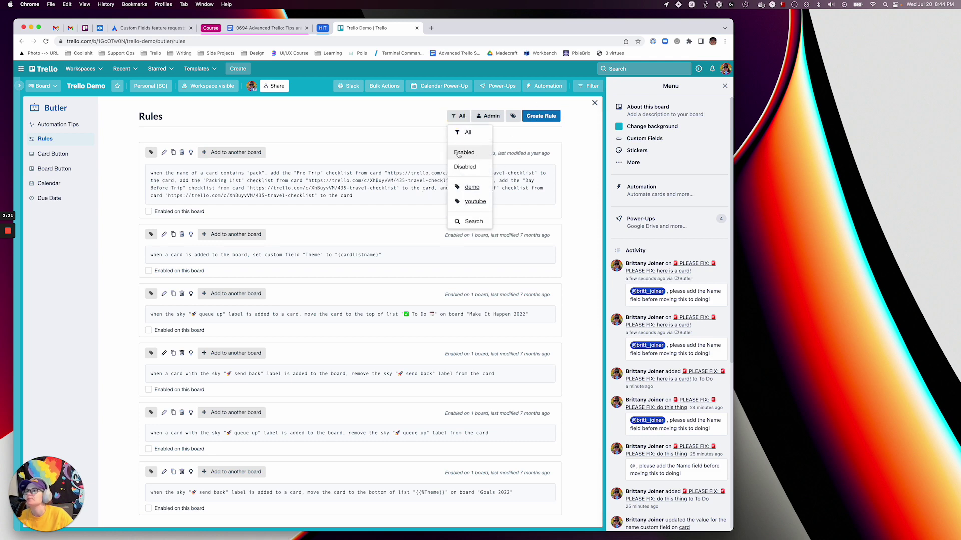
click(459, 153)
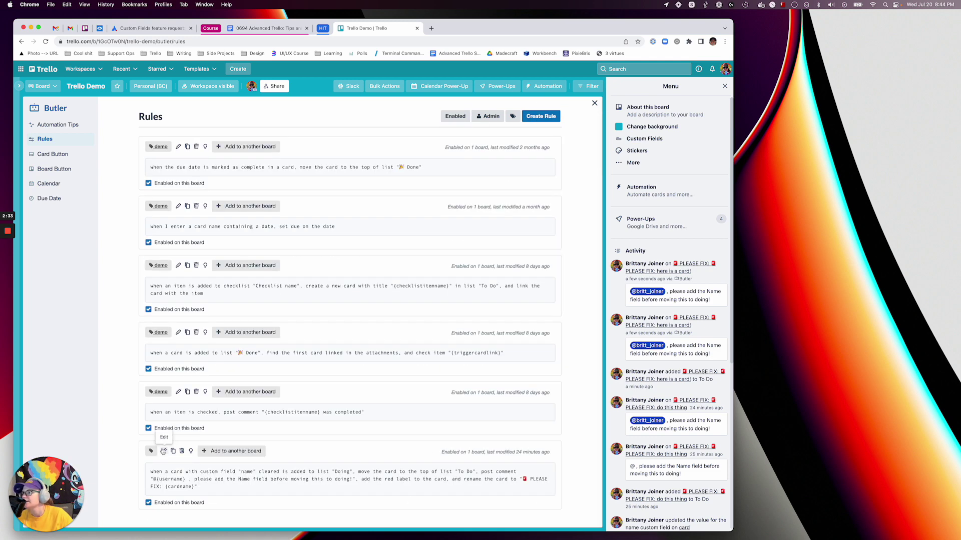
click(163, 451)
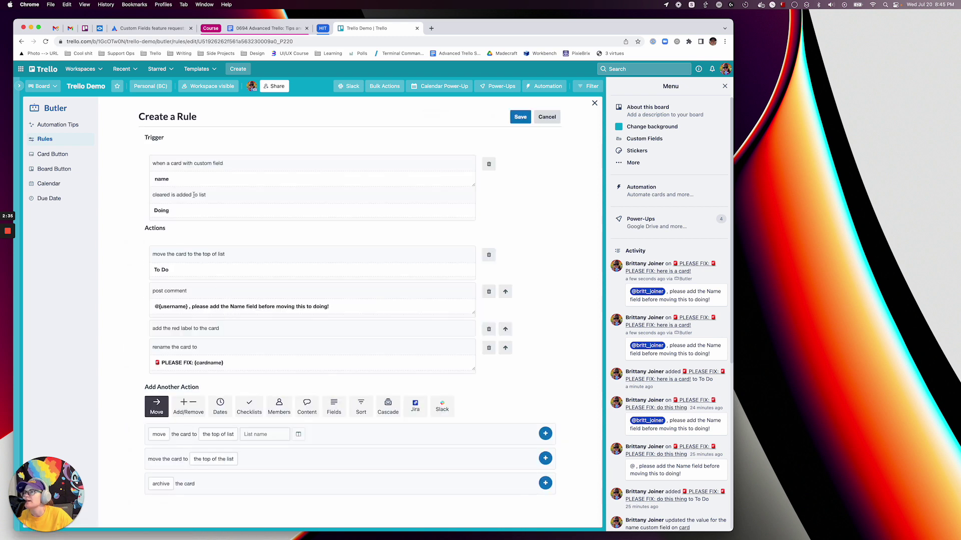
click(225, 181)
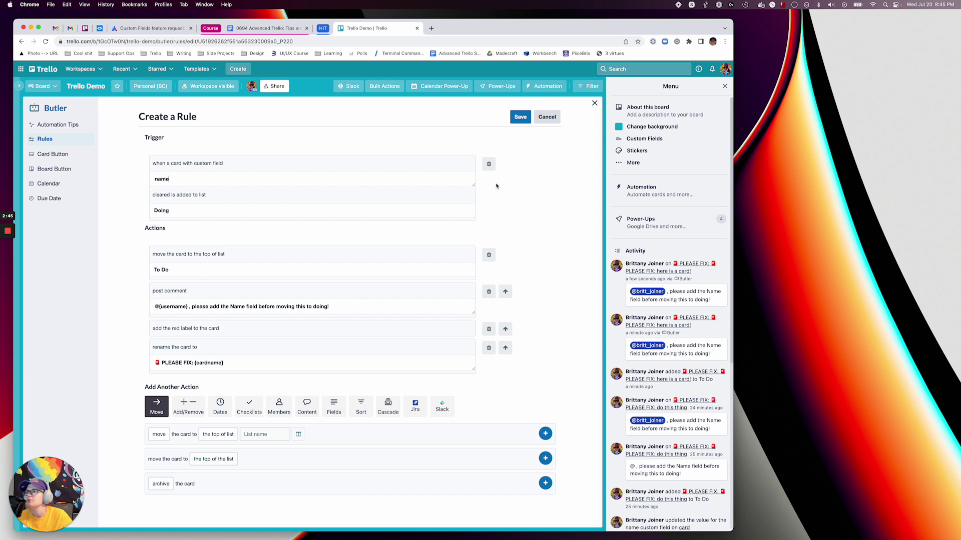
click(548, 118)
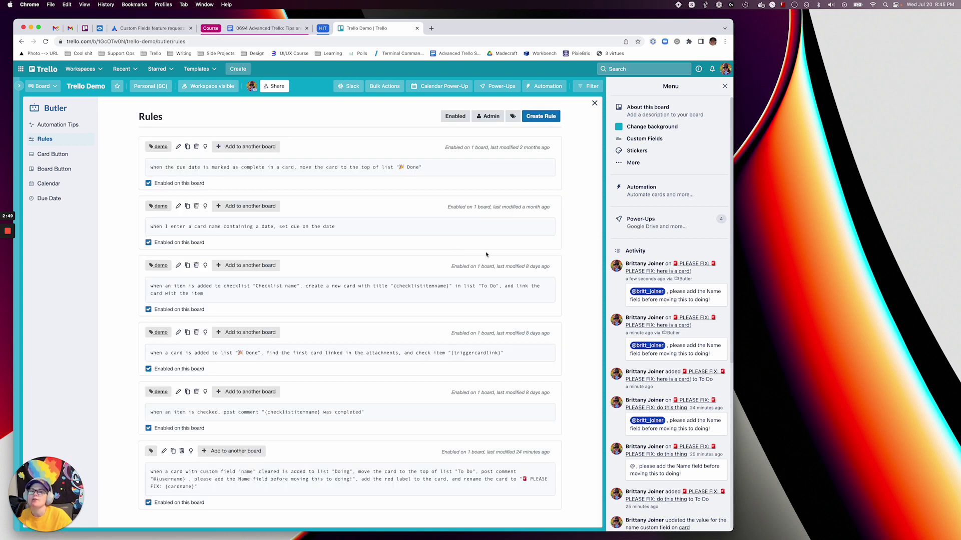